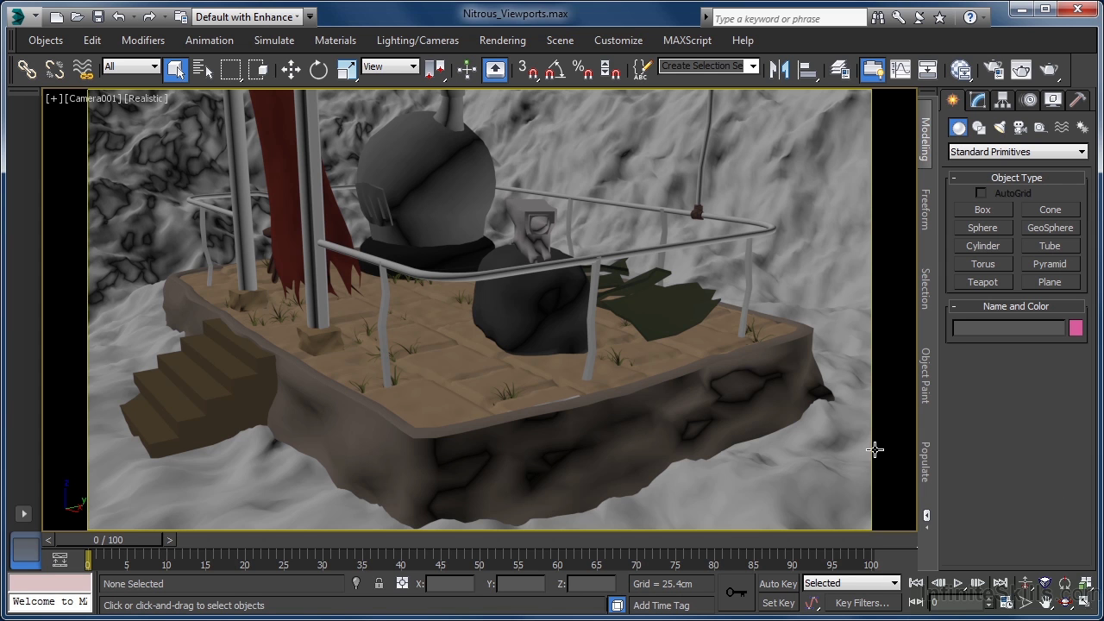
# - Open Viewport Configuration from the [Realistic] label and drag it right, clear of the island
pyautogui.click(152, 102)
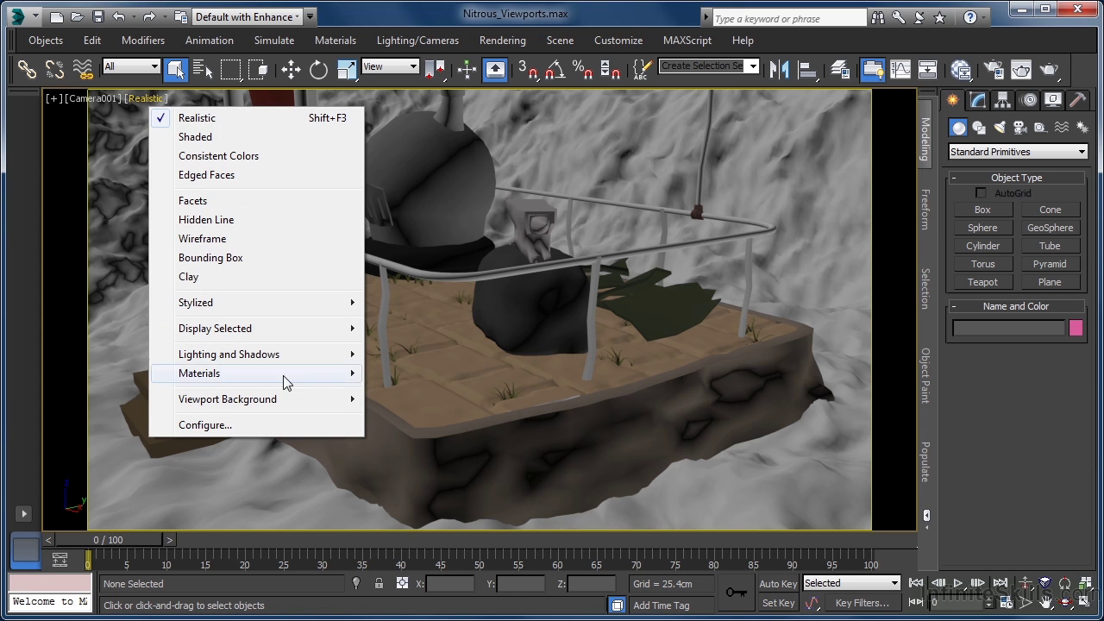
pyautogui.click(278, 424)
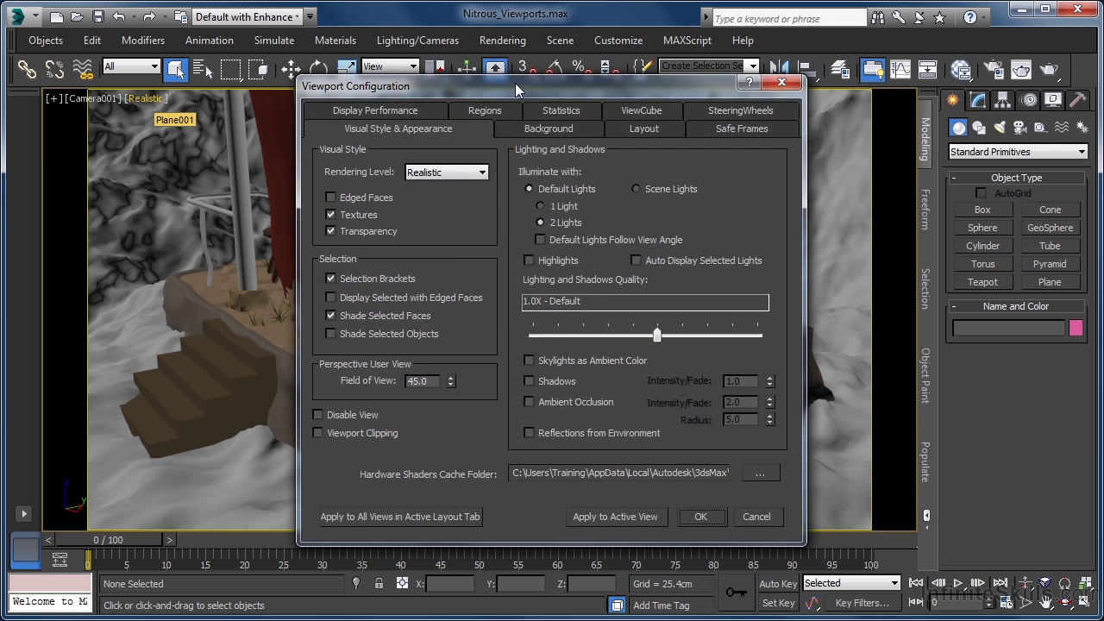
pyautogui.moveTo(517, 87); pyautogui.dragTo(805, 149)
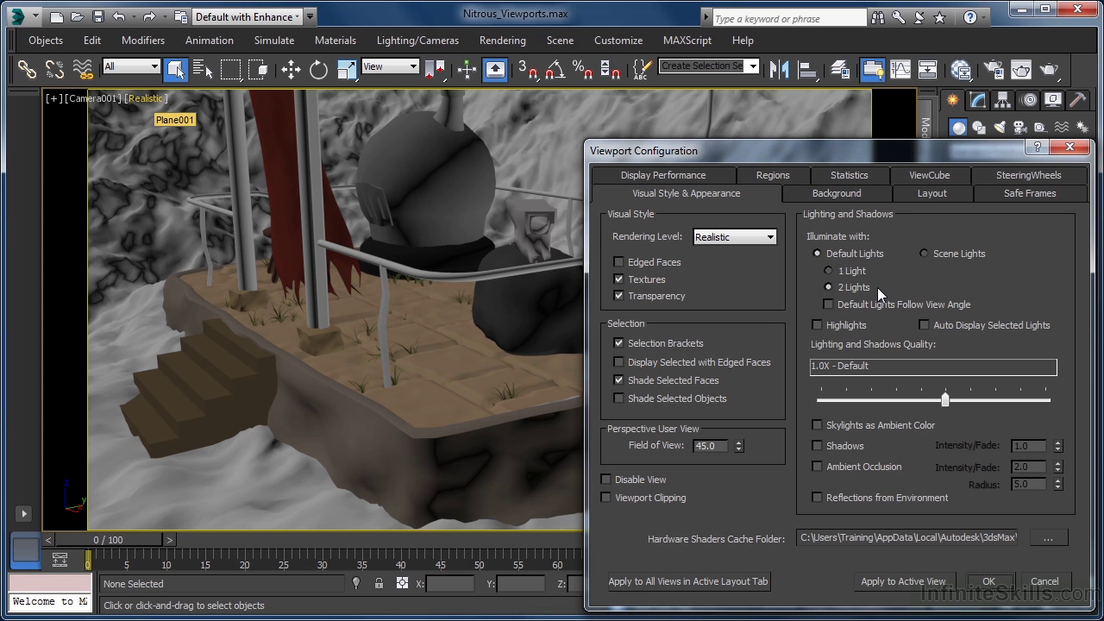
# - Set Illuminate with to Scene Lights and apply it to the active camera view
pyautogui.click(924, 253)
pyautogui.click(901, 580)
pyautogui.click(903, 583)
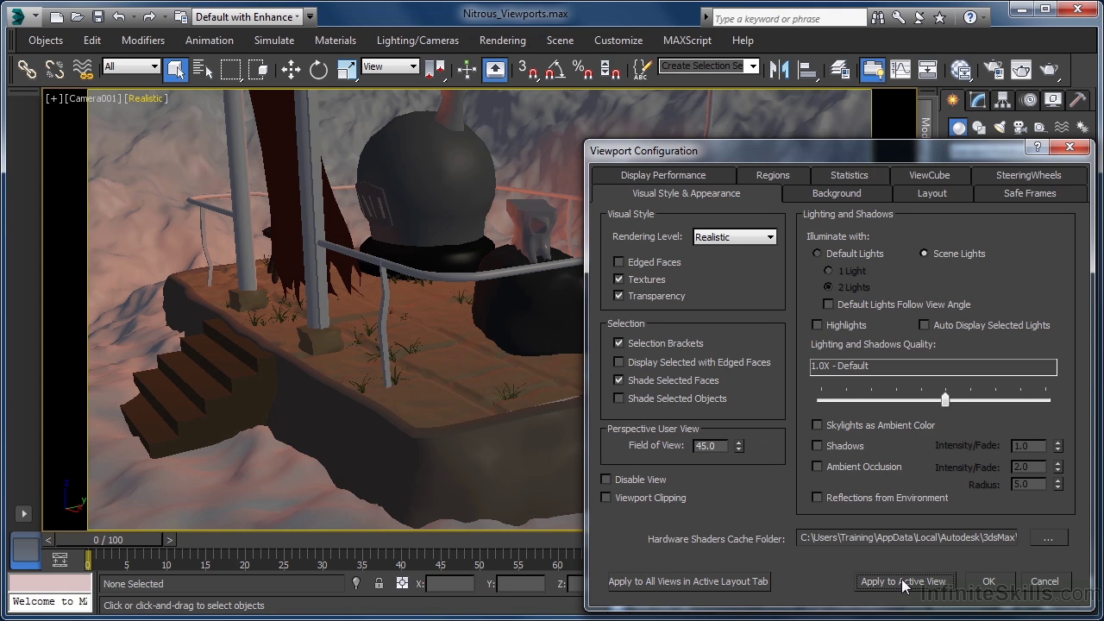
# - Close Viewport Configuration, then toggle mr Photographic Exposure Control off and back on to compare brightness
pyautogui.click(988, 581)
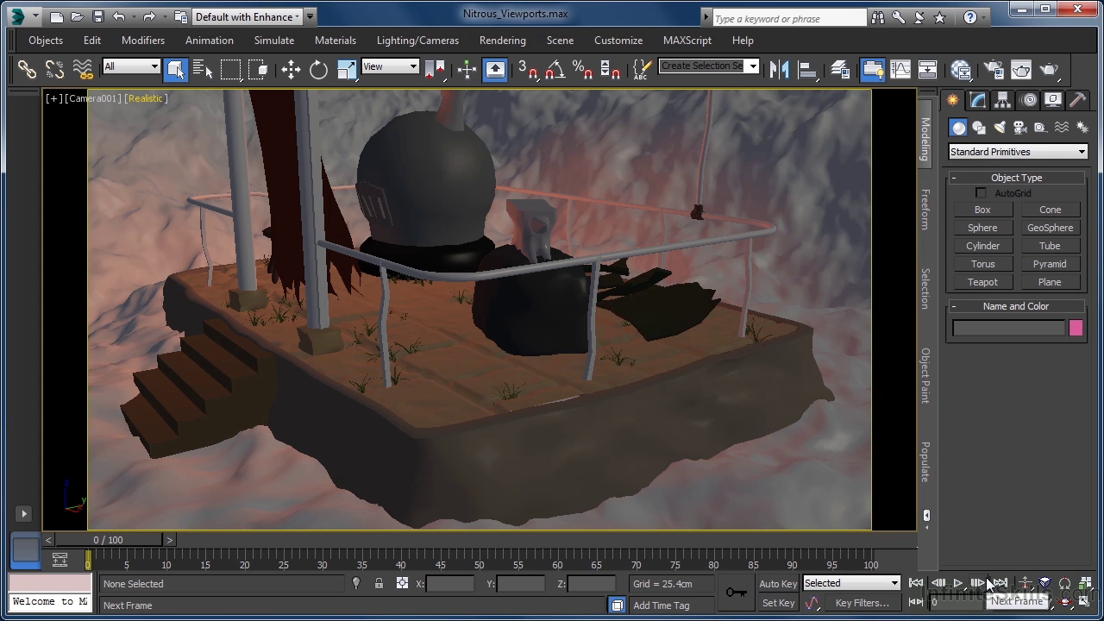
pyautogui.press('8')
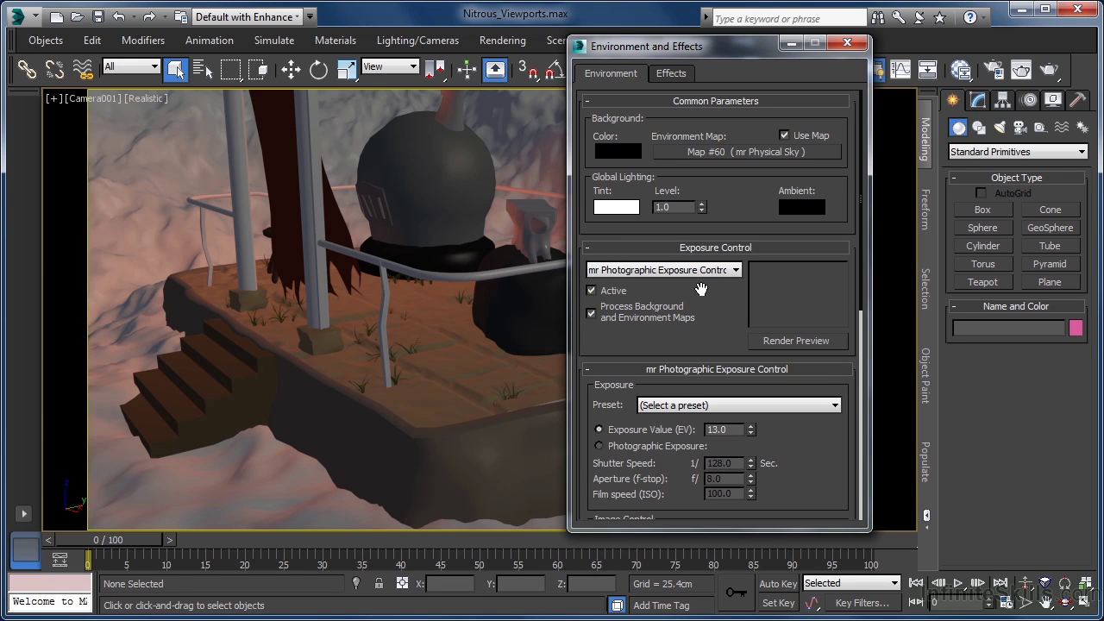
pyautogui.click(591, 291)
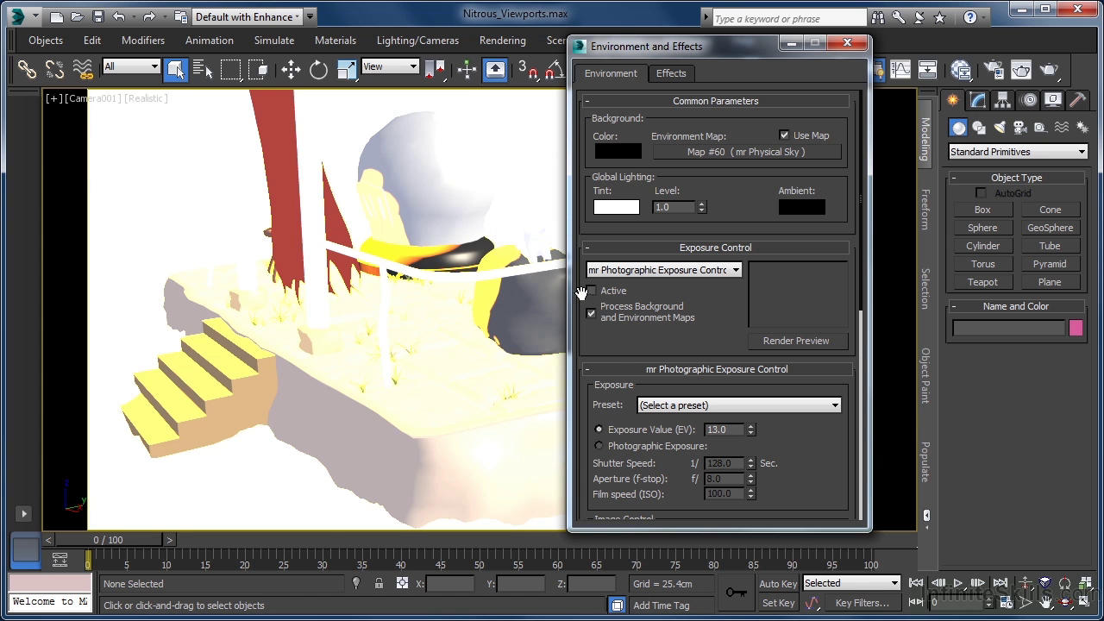
pyautogui.click(592, 292)
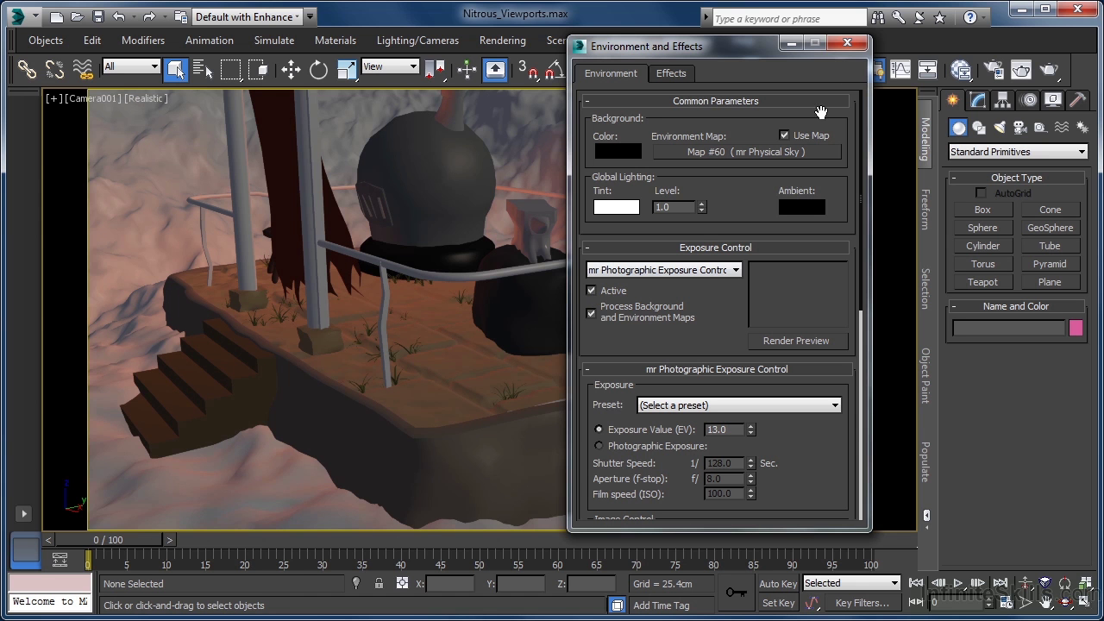
pyautogui.click(847, 42)
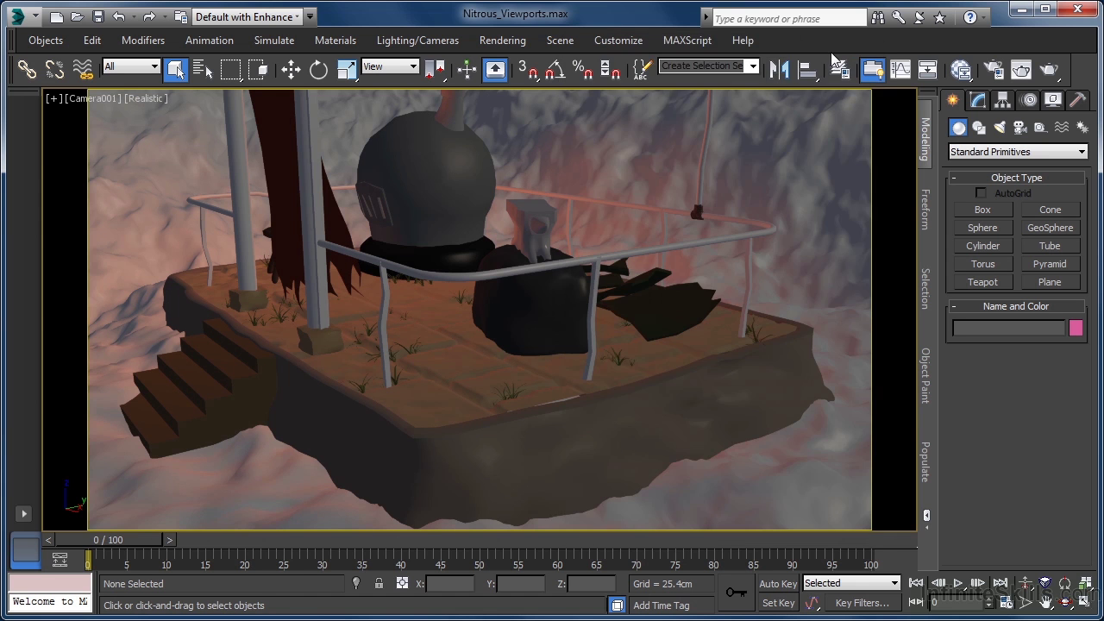
# - Reopen Viewport Configuration, move it aside, and turn on Shadows for the camera view
pyautogui.click(155, 99)
pyautogui.click(246, 427)
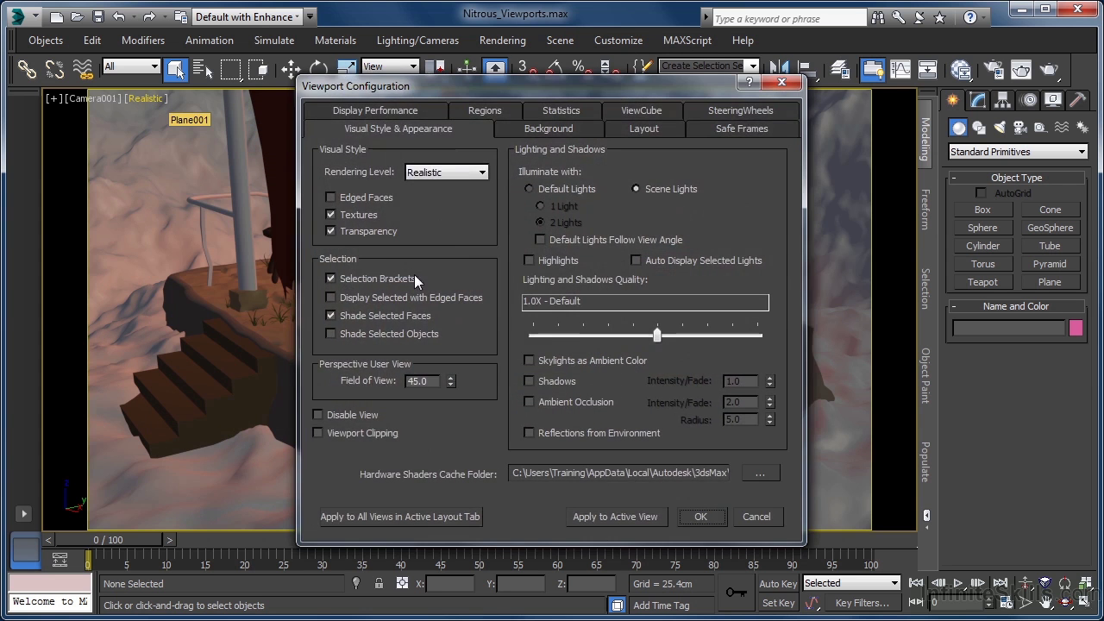
pyautogui.moveTo(421, 119); pyautogui.dragTo(769, 152)
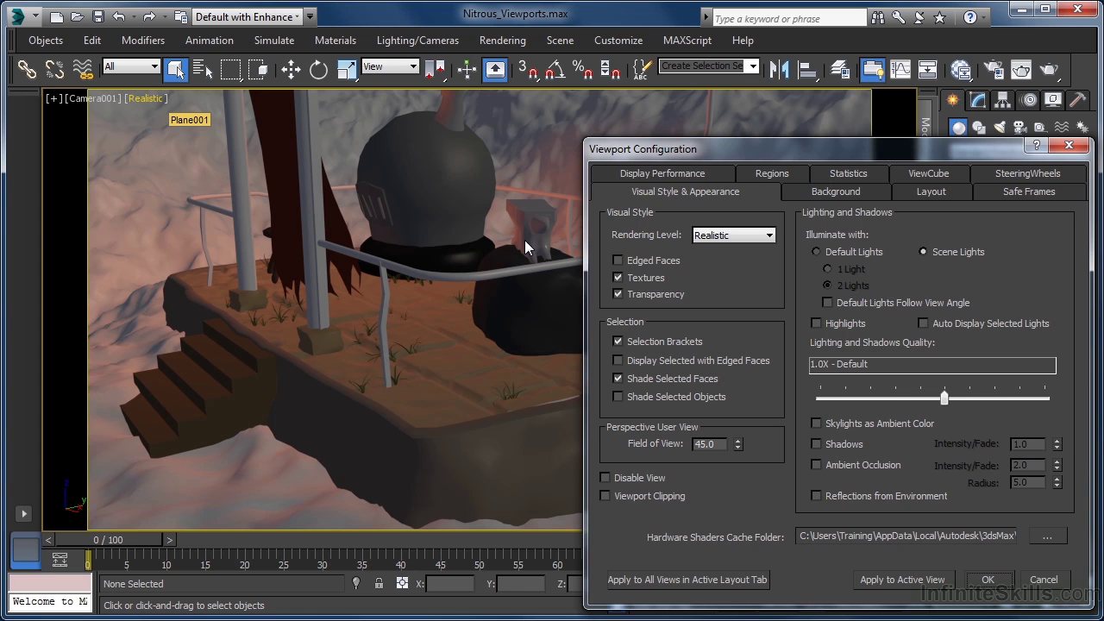
pyautogui.click(817, 445)
pyautogui.click(902, 580)
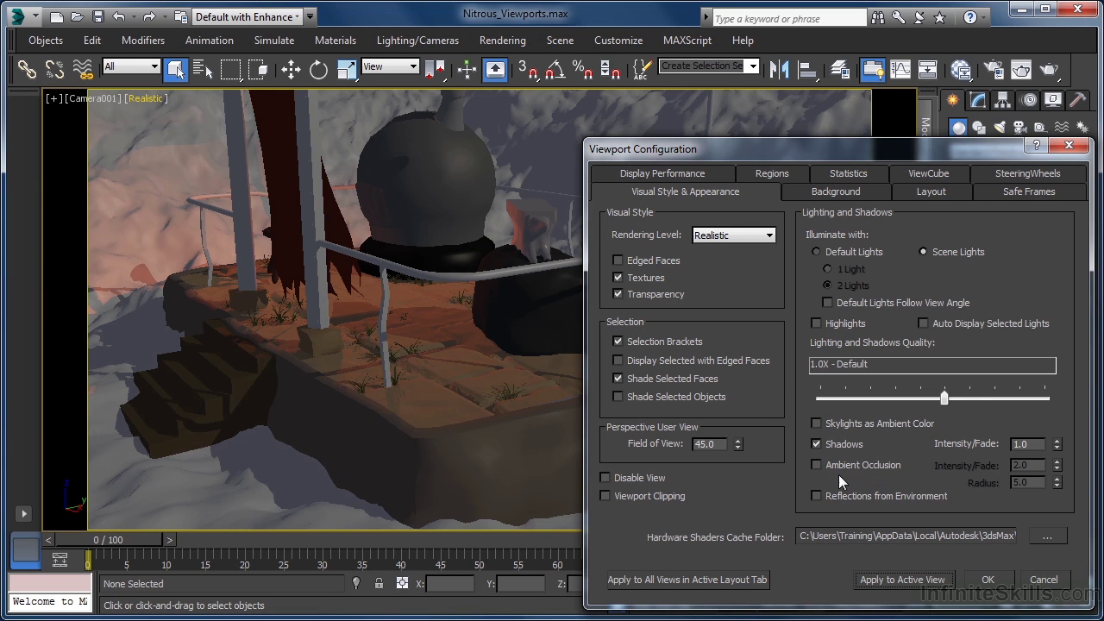
# - Turn on Ambient Occlusion (Intensity/Fade 2.0, Radius 5.0) and apply it to the camera view
pyautogui.click(816, 465)
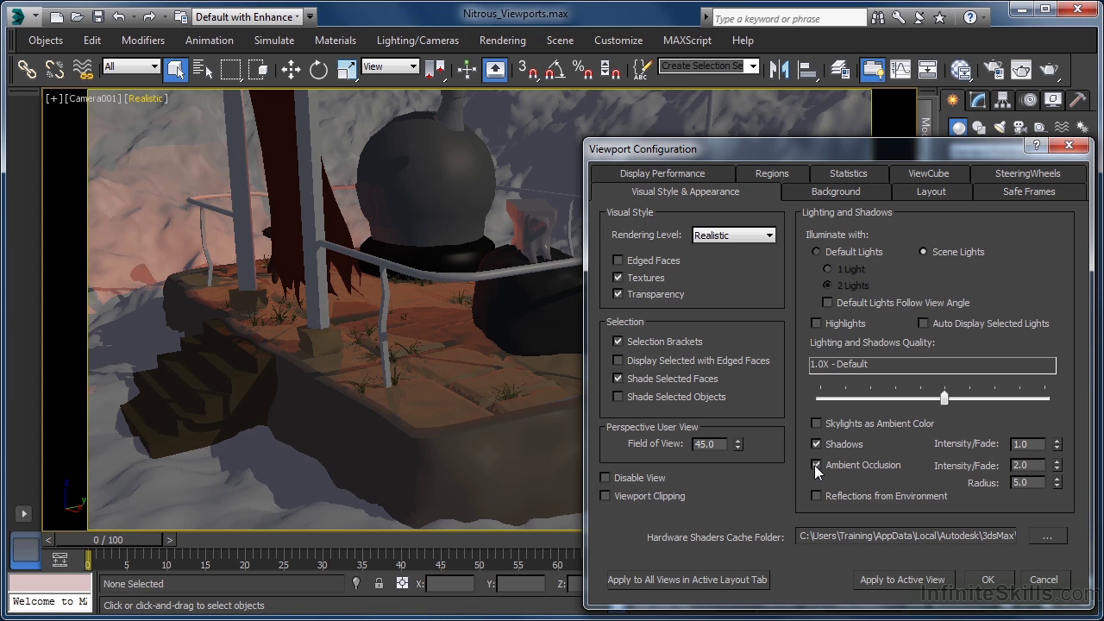
pyautogui.click(901, 579)
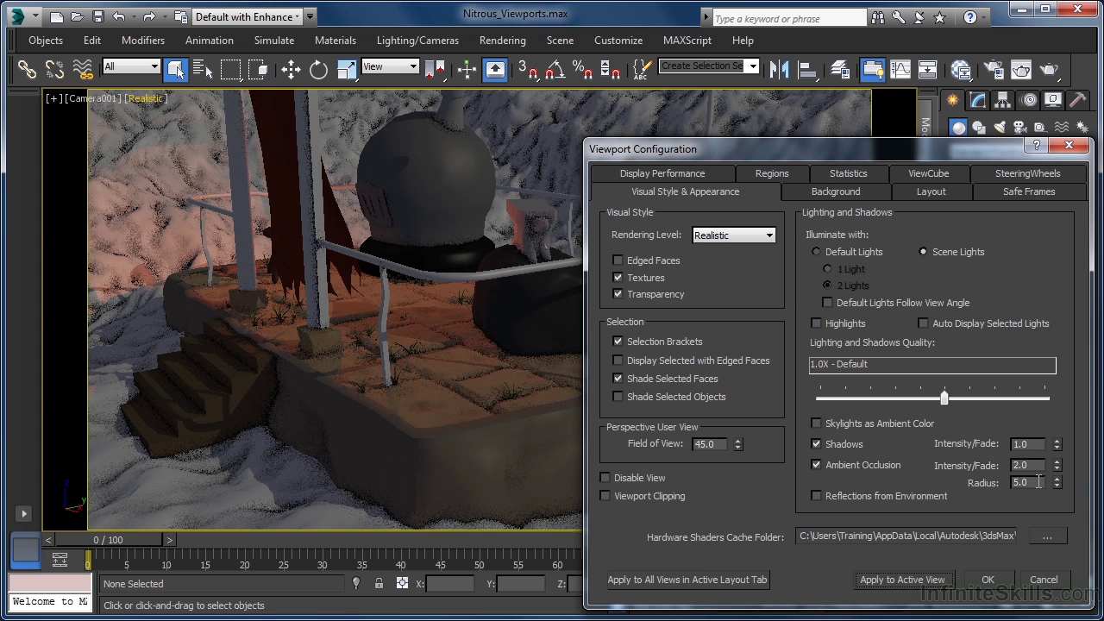
# - Close the viewport settings and switch the camera view to Realistic Materials with Maps
pyautogui.click(994, 580)
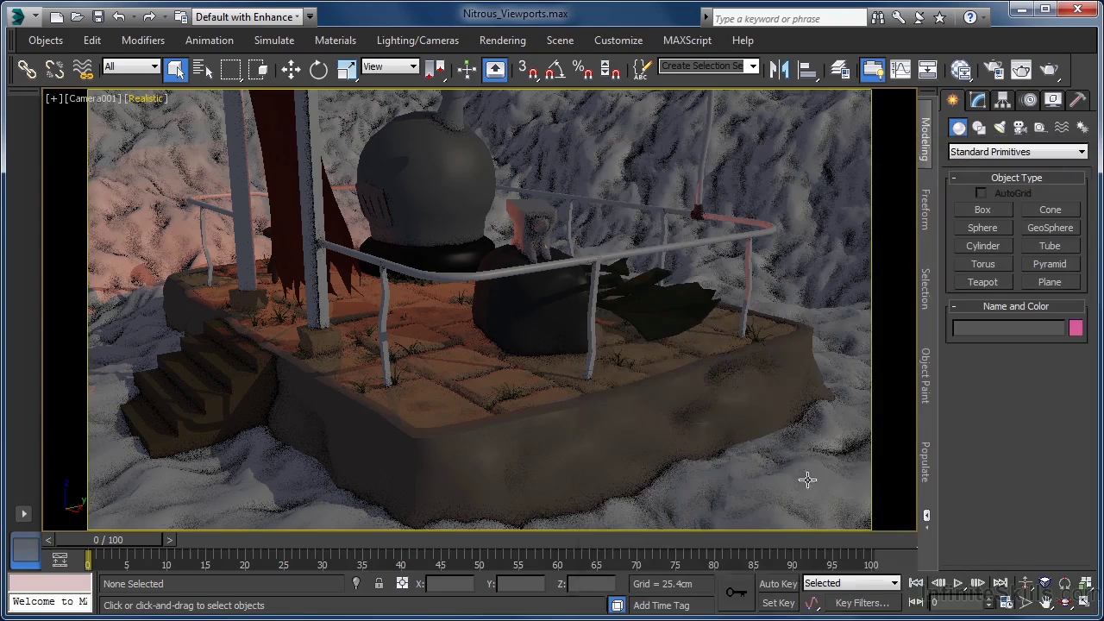
pyautogui.press('x')
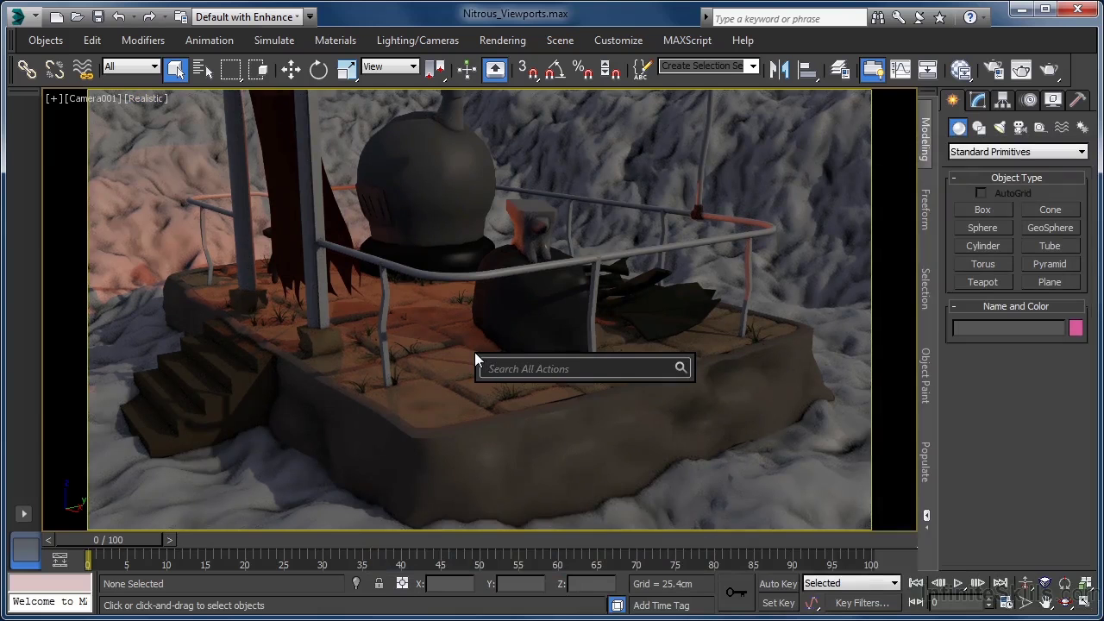
pyautogui.write('real')
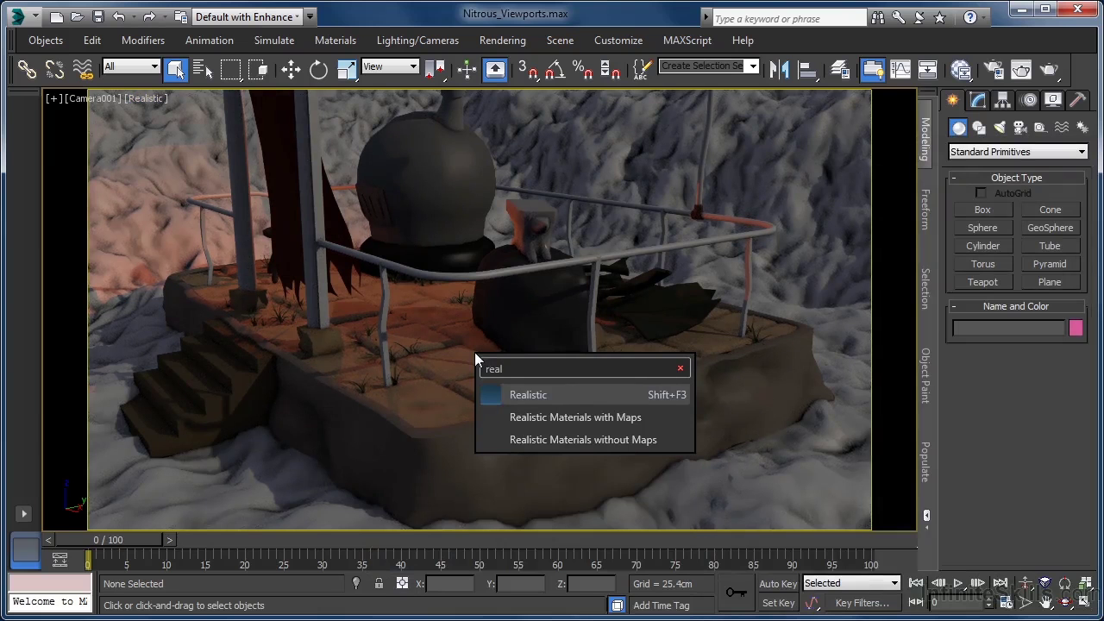
pyautogui.click(617, 417)
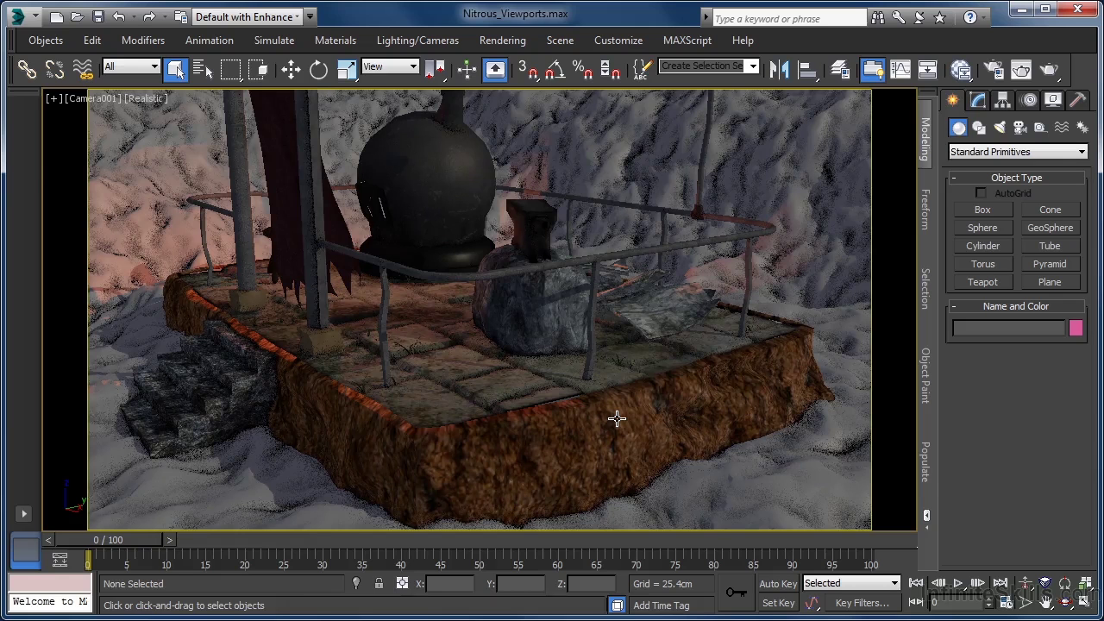
# - Enable Reflections from Environment and Highlights, apply both to the camera view, and confirm
pyautogui.click(148, 99)
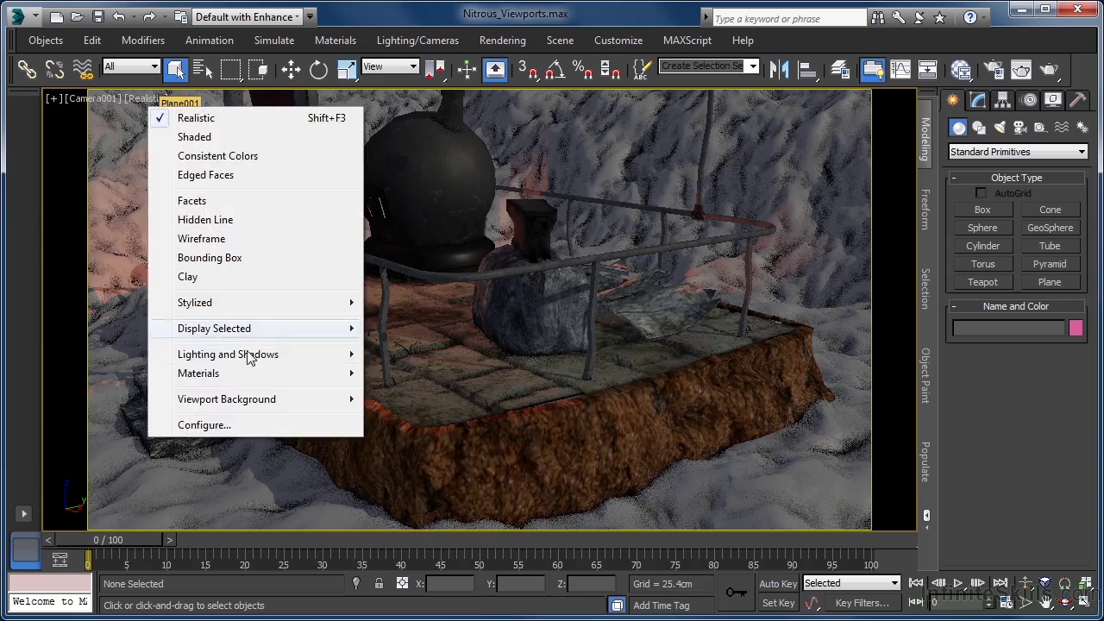
pyautogui.click(241, 425)
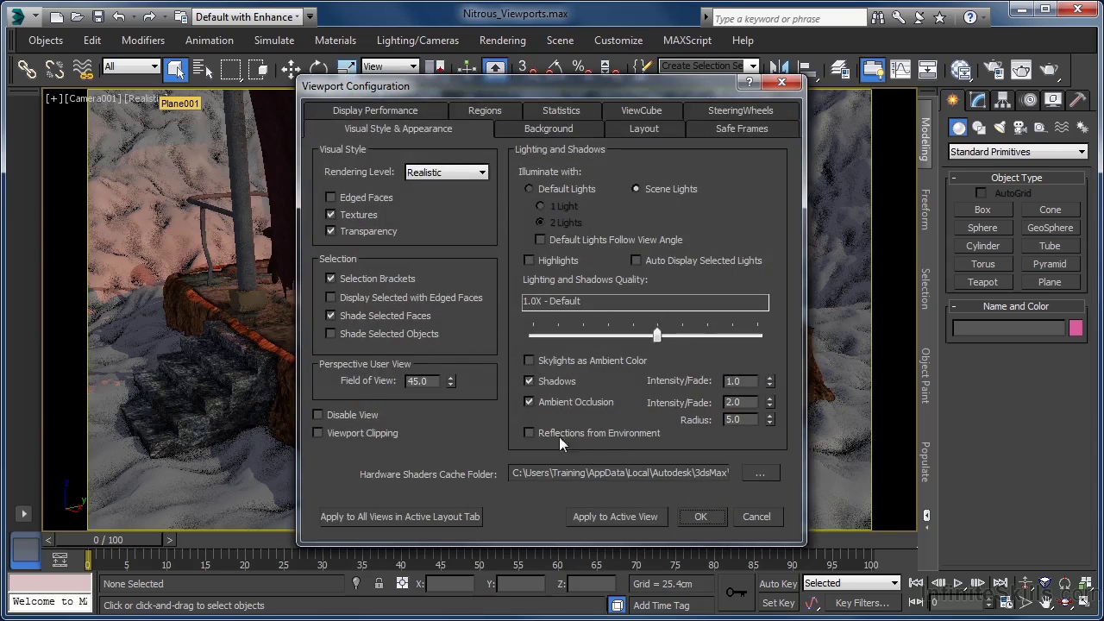
pyautogui.click(529, 434)
pyautogui.click(601, 518)
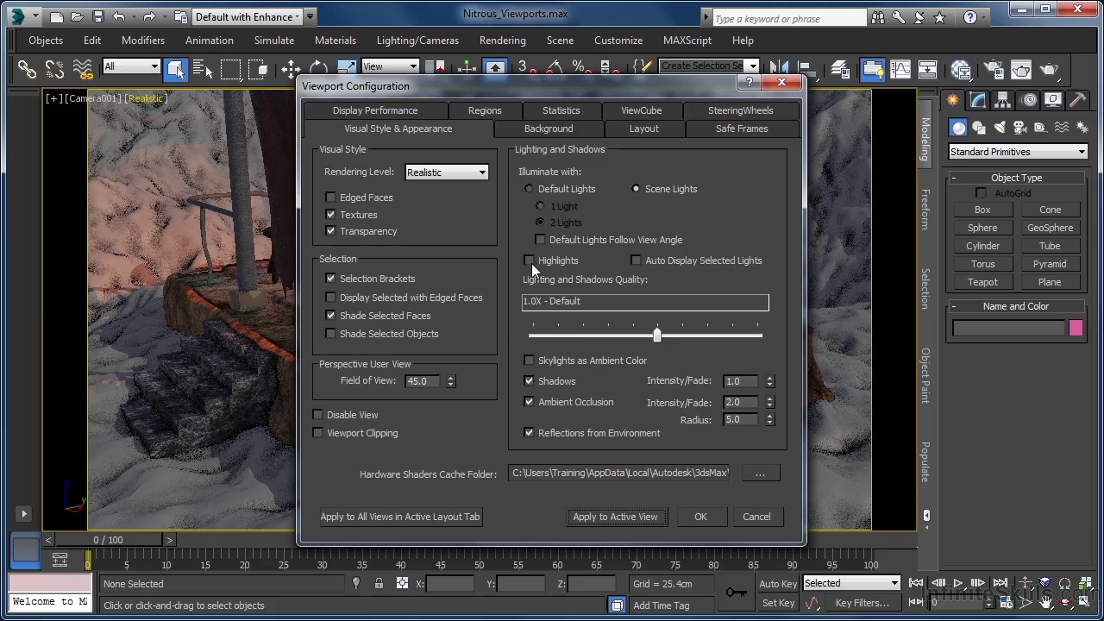
pyautogui.click(530, 261)
pyautogui.click(622, 515)
pyautogui.moveTo(519, 88); pyautogui.dragTo(809, 151)
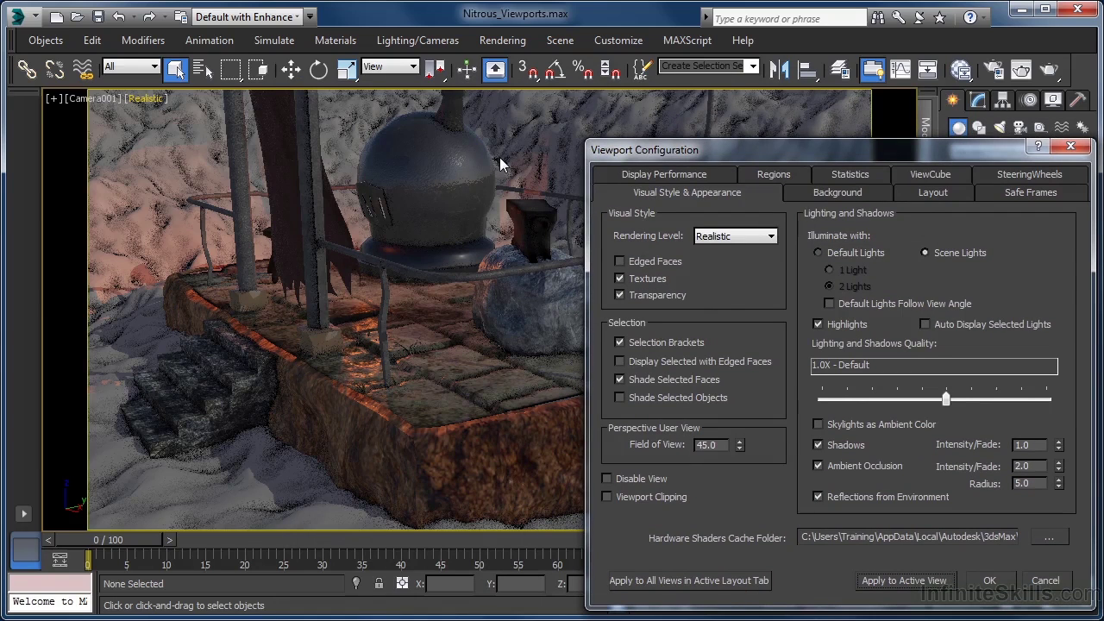
pyautogui.click(987, 583)
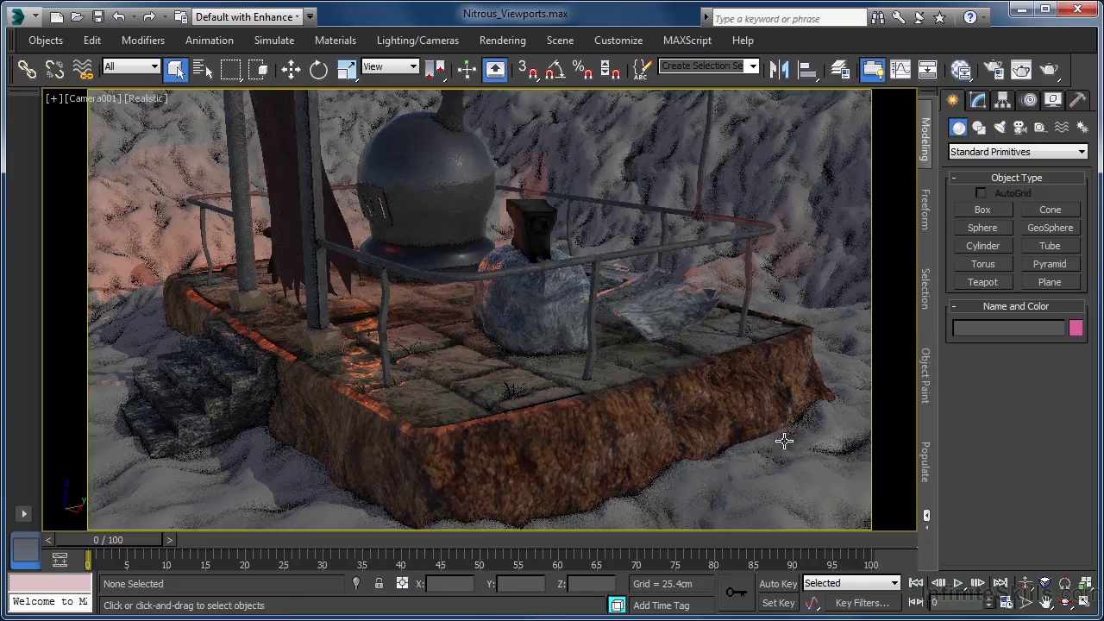
# - Do a first production render, then assign NVIDIA mental ray as the production renderer
pyautogui.click(1048, 71)
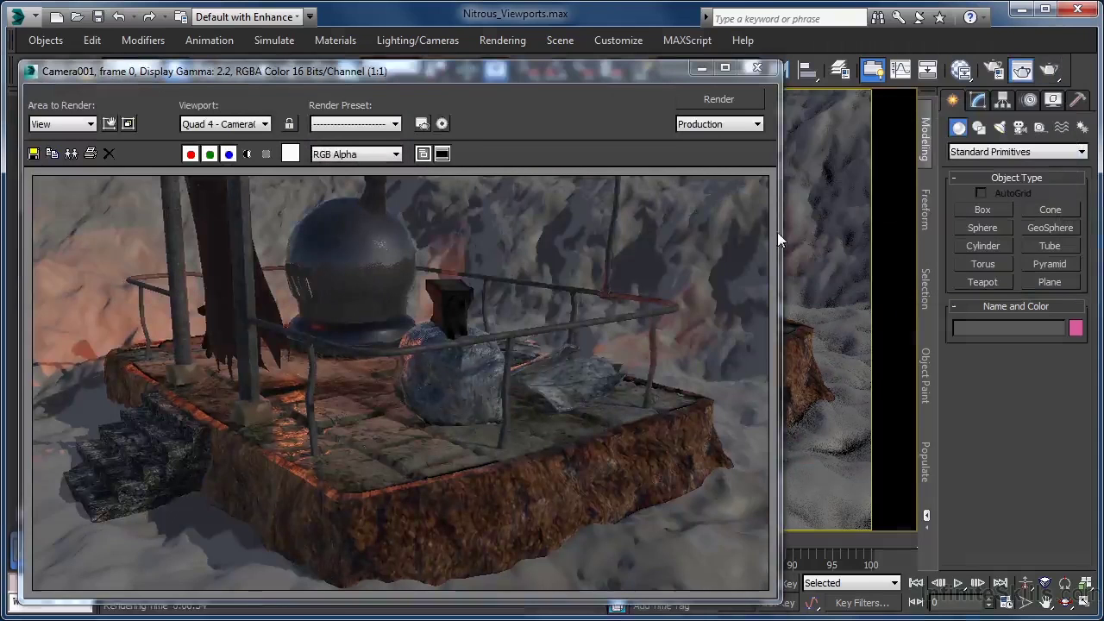
pyautogui.moveTo(782, 230); pyautogui.dragTo(457, 228)
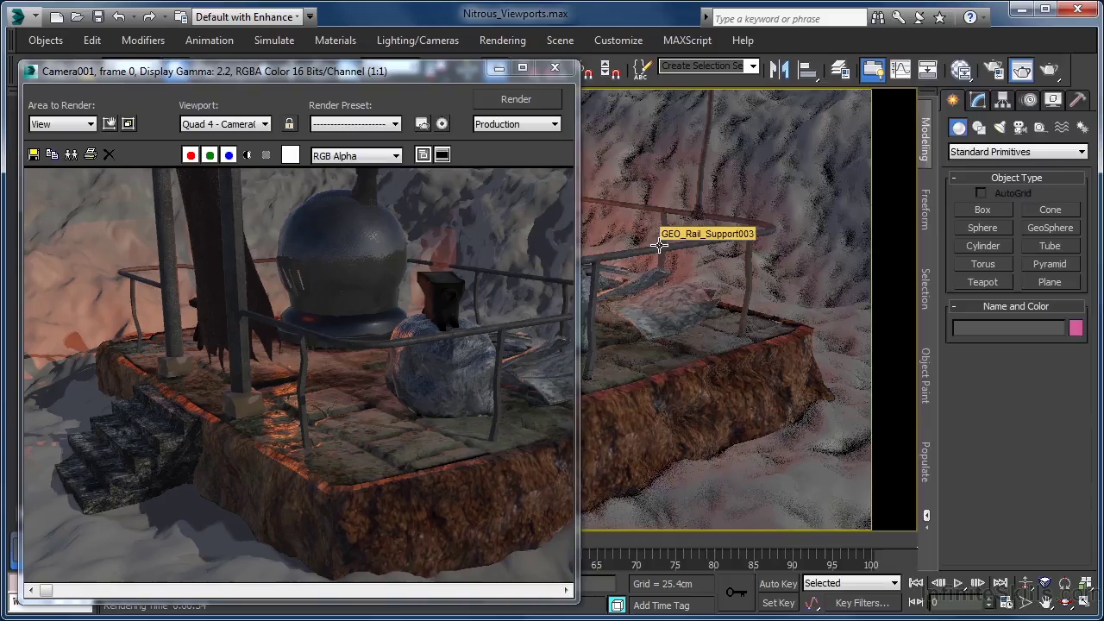
pyautogui.press('F10')
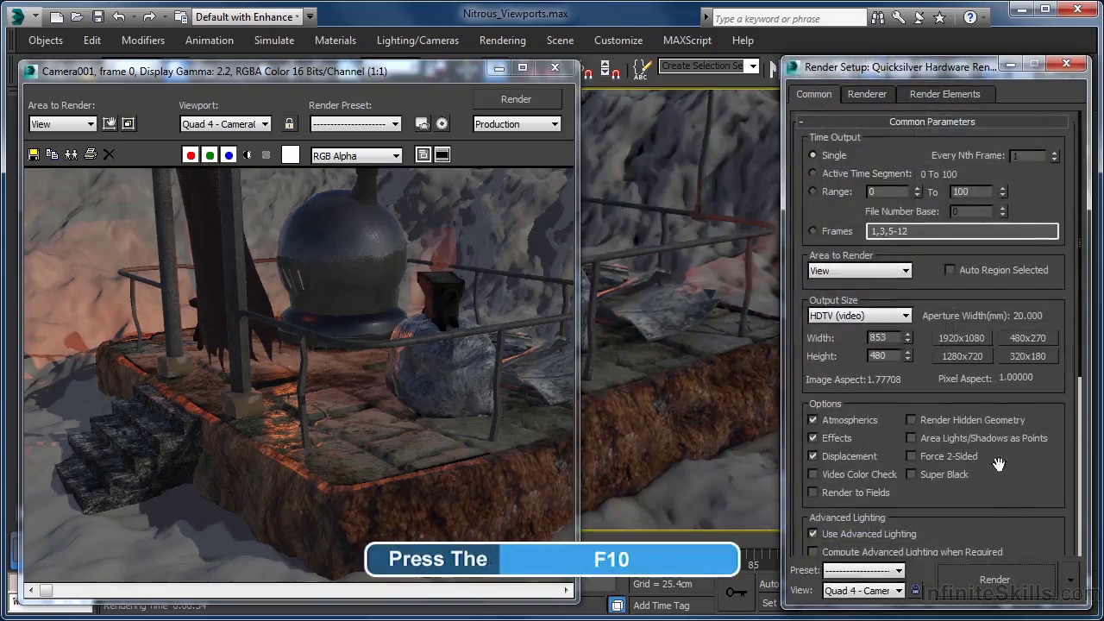
pyautogui.scroll(-6, 998, 464)
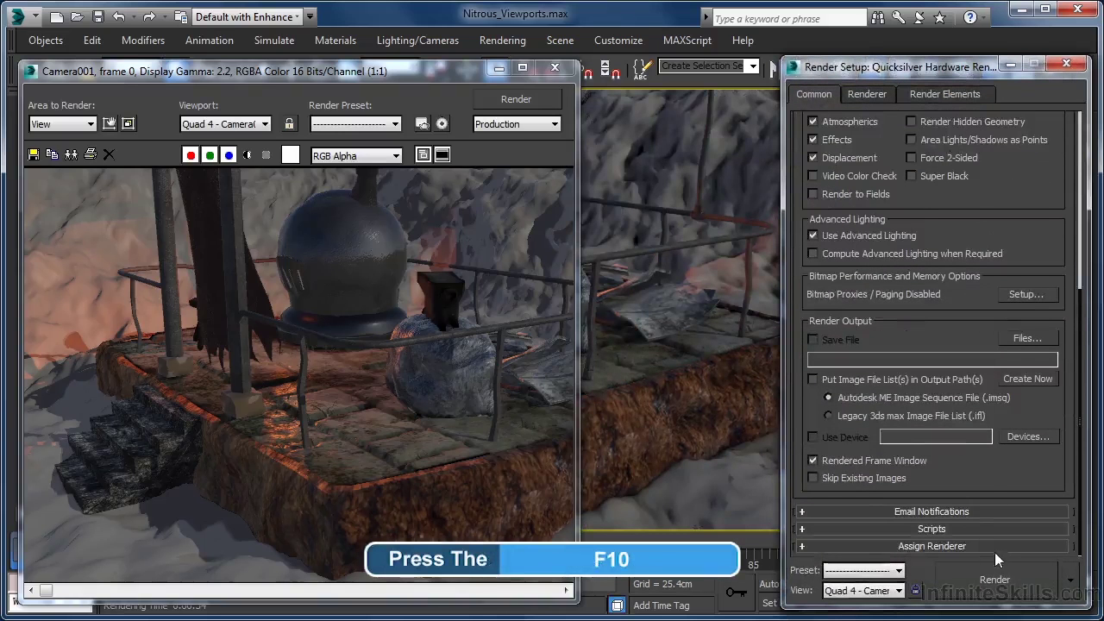
pyautogui.click(995, 551)
pyautogui.click(1032, 473)
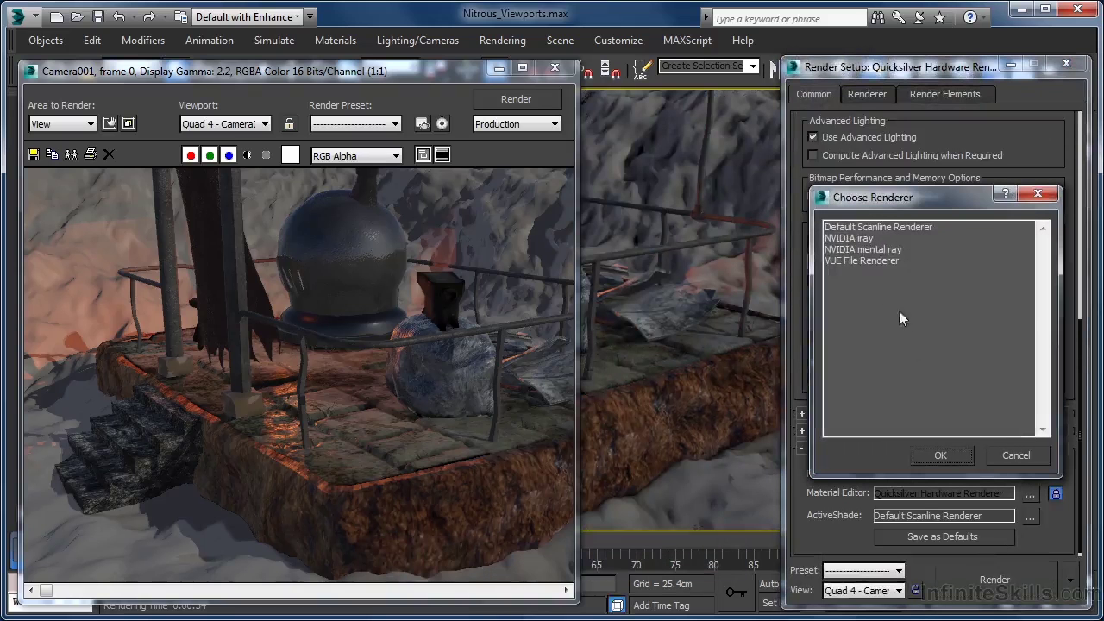
pyautogui.click(875, 250)
pyautogui.click(941, 456)
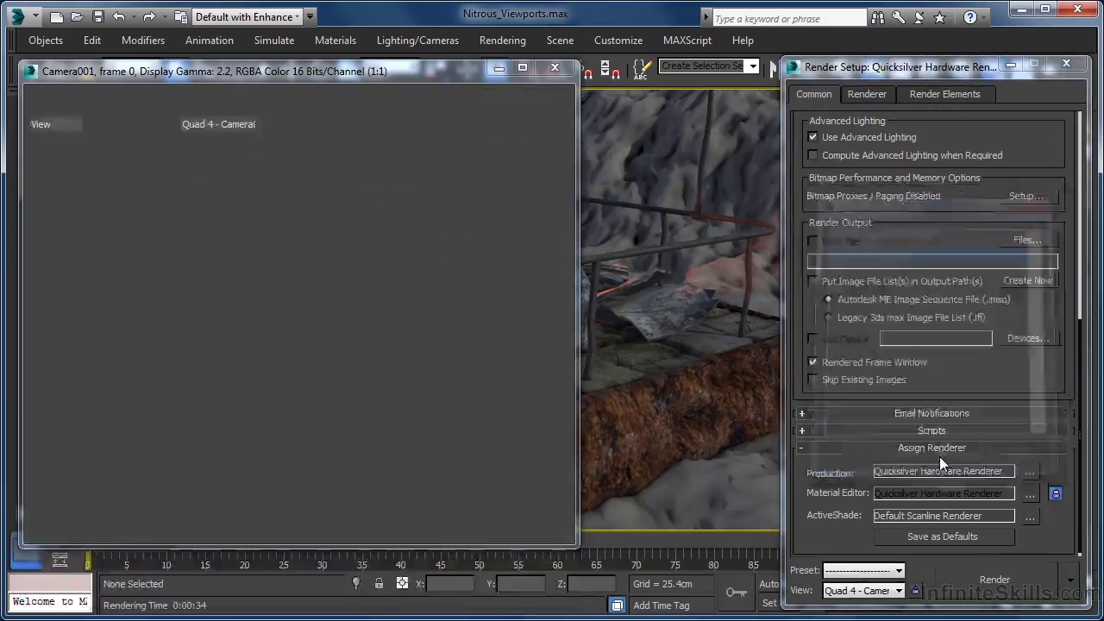
# - Render Camera001 with mental ray, then close Render Setup and the rendered frame window
pyautogui.click(995, 580)
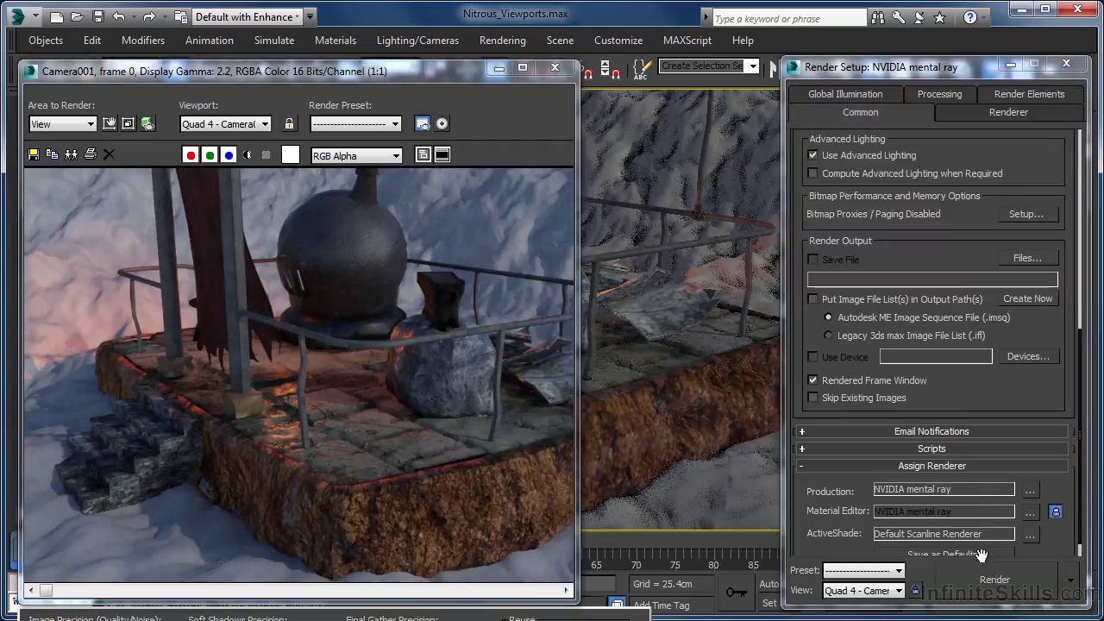
pyautogui.click(1066, 64)
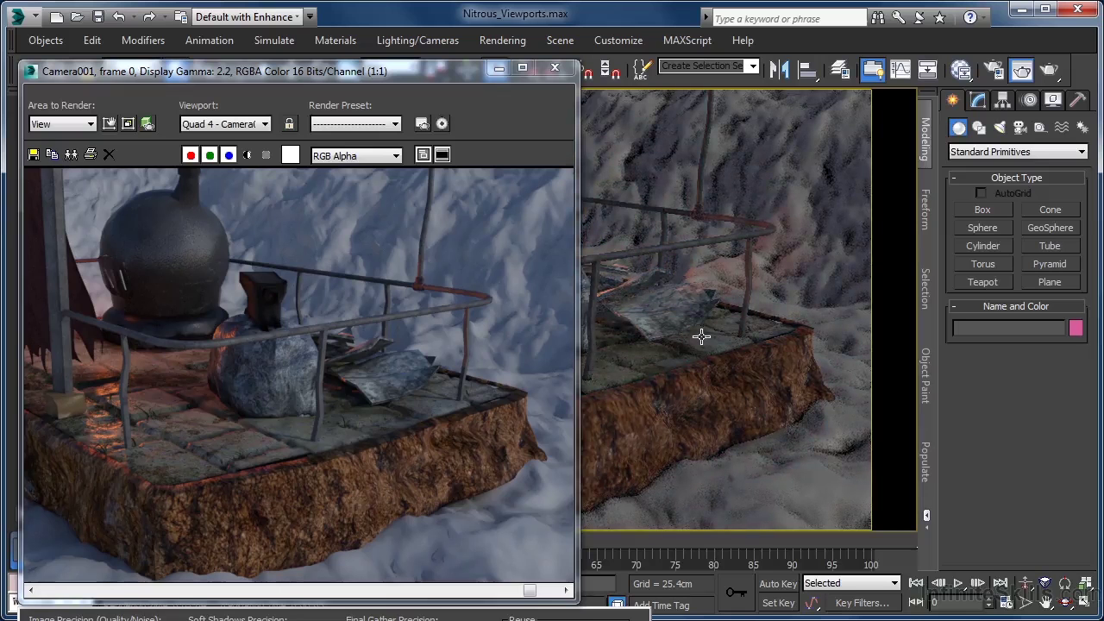
pyautogui.click(554, 69)
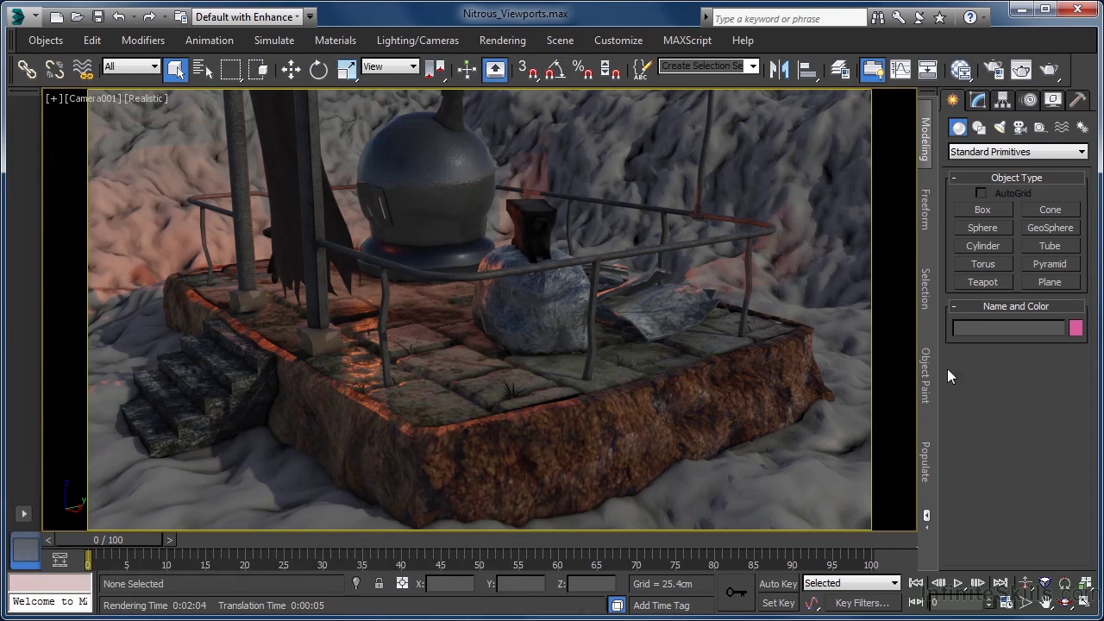